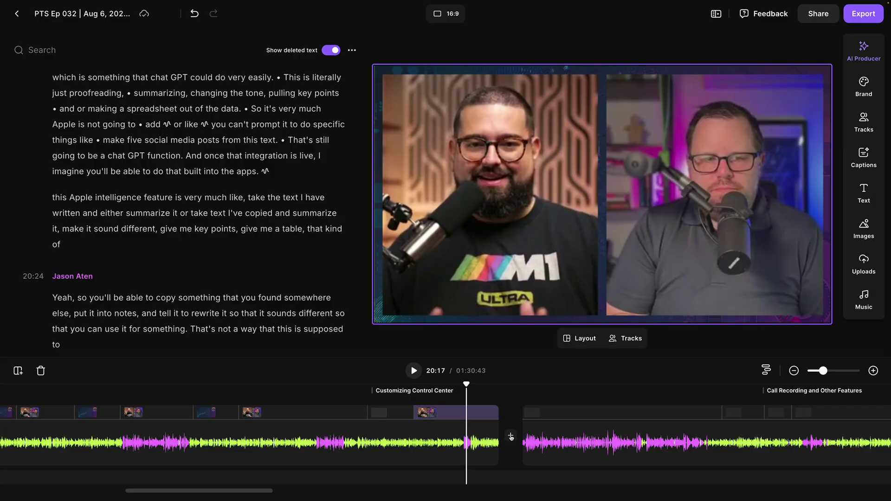
# - Open the Top Secret recording and create a new edit of it in the editor
pyautogui.click(511, 437)
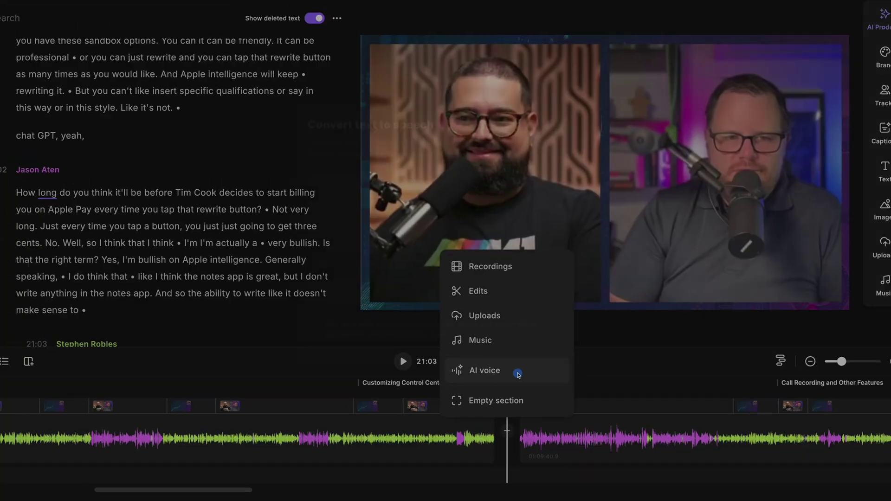
pyautogui.click(497, 315)
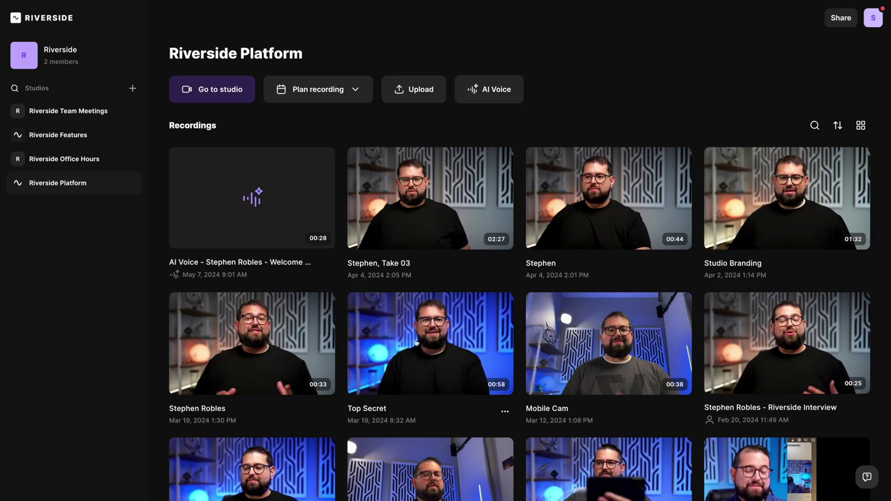
pyautogui.click(416, 343)
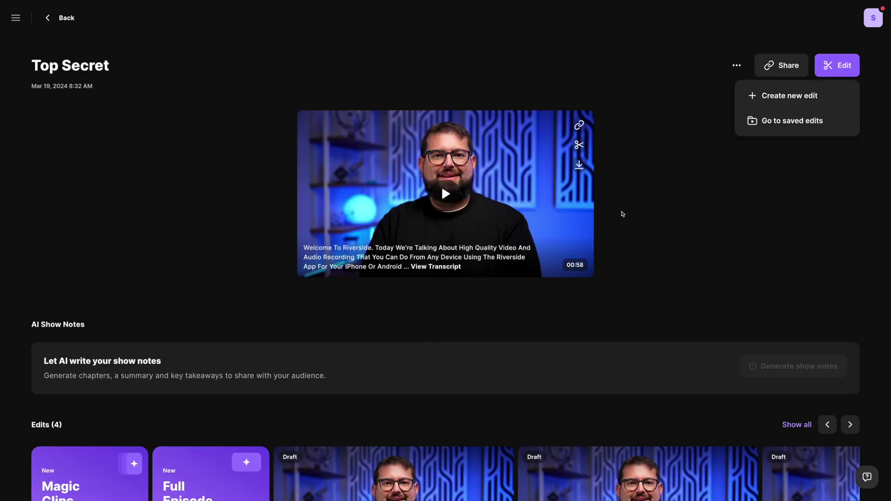
pyautogui.click(831, 98)
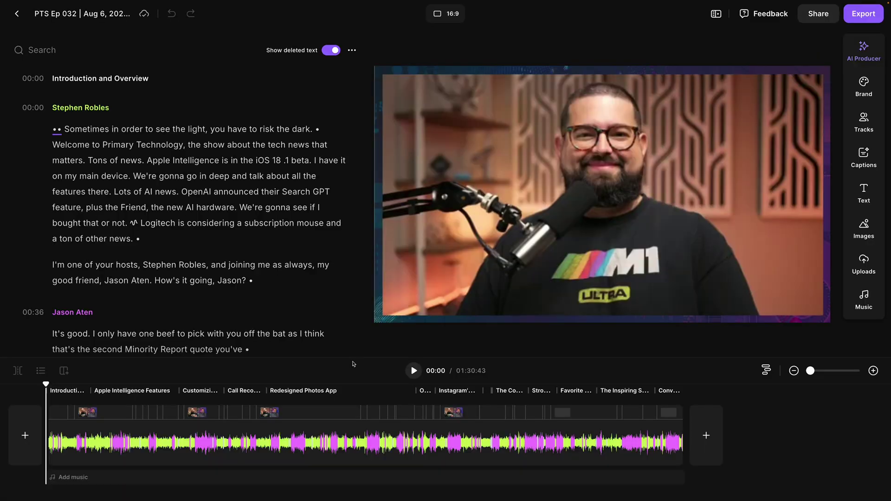
# - Move the playhead to 20:17 and open AI voice text-to-speech from the gap's insert options
pyautogui.click(26, 437)
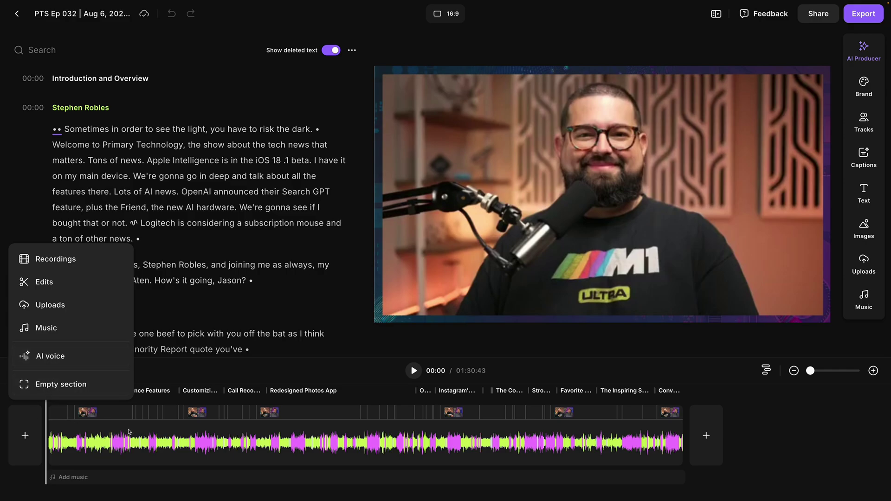
pyautogui.click(189, 442)
pyautogui.scroll(3, 189, 442)
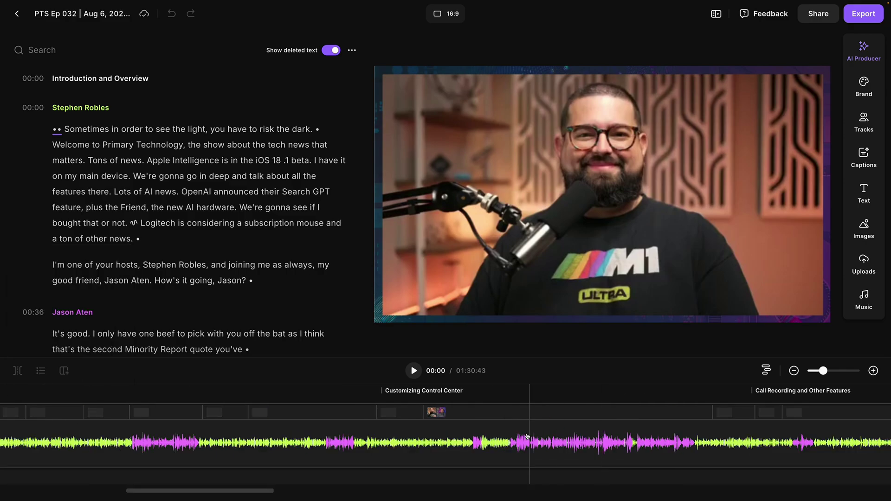
pyautogui.click(510, 445)
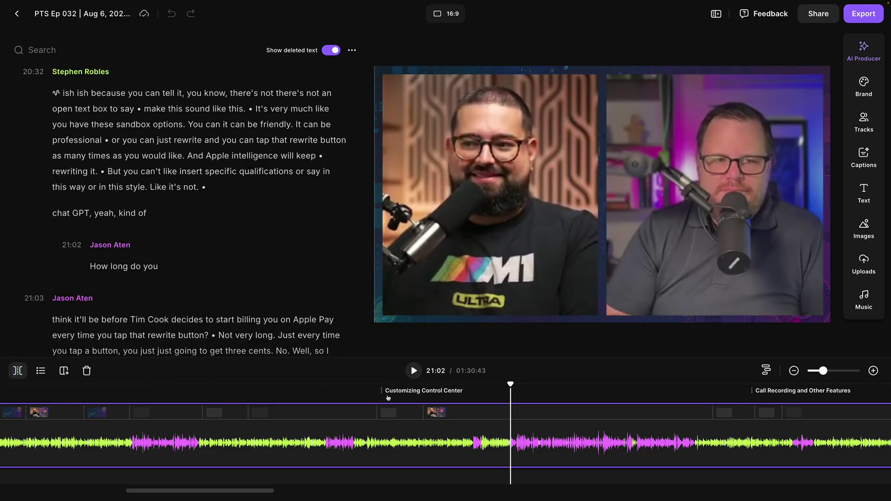
pyautogui.click(474, 418)
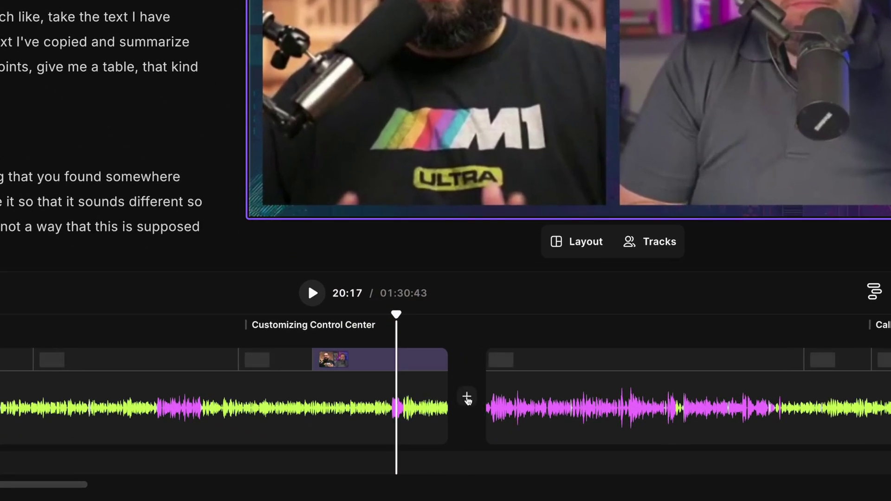
pyautogui.click(467, 399)
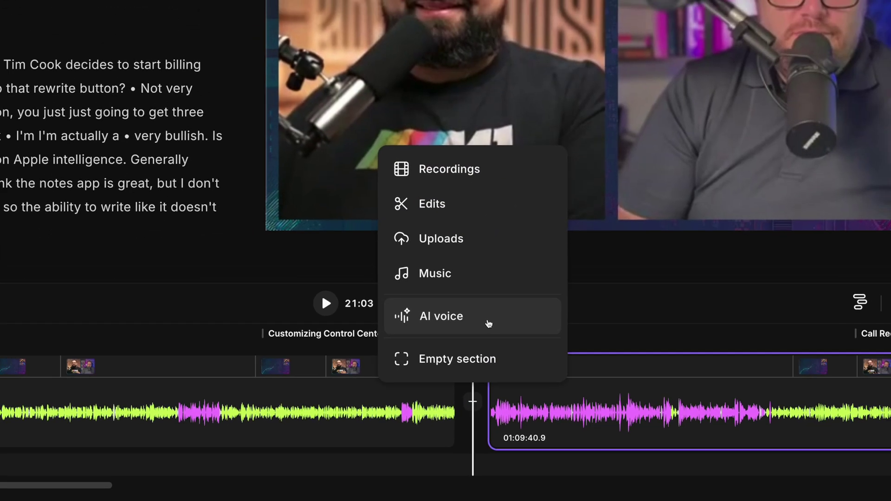
pyautogui.click(495, 313)
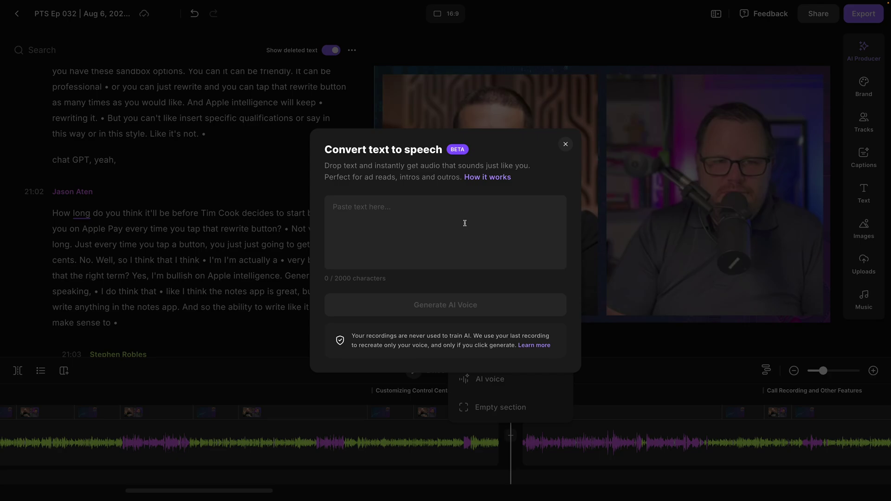
# - Paste the 367-character Primary Technology intro script to generate the AI voice clip
pyautogui.press('super+v')
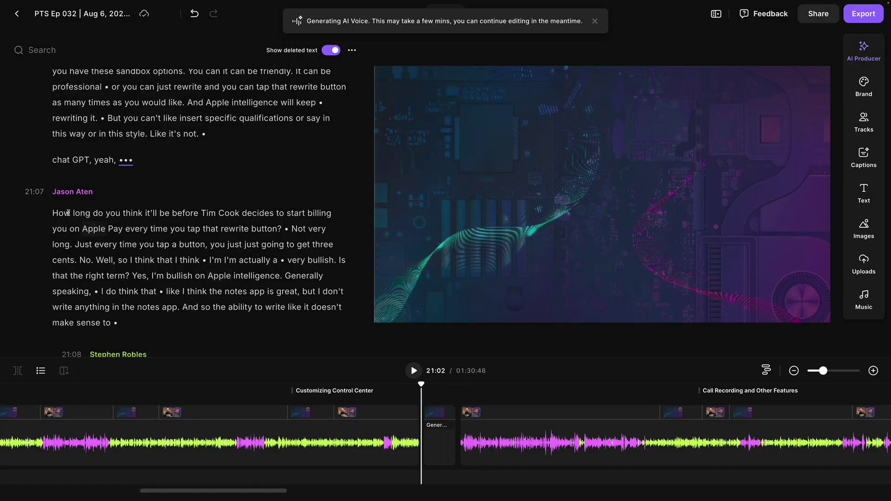
pyautogui.moveTo(68, 213); pyautogui.dragTo(263, 209)
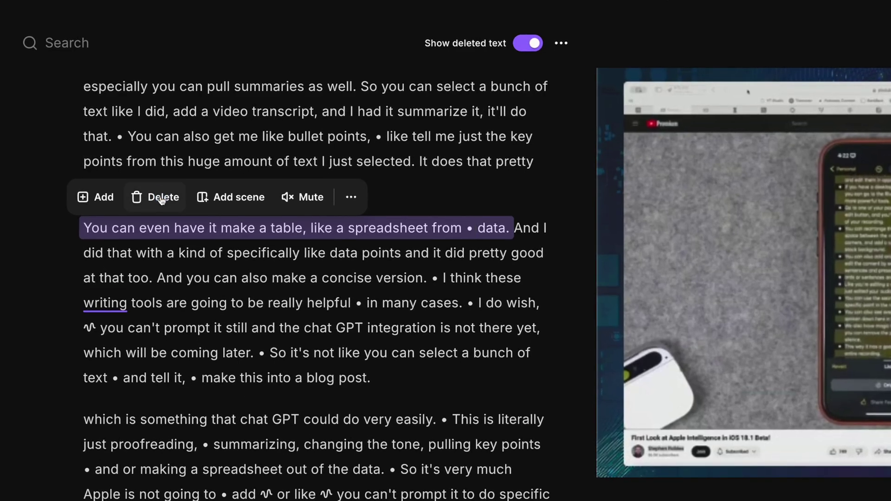
# - Delete the spreadsheet sentence and overlay a full-frame 'ipad' stock image
pyautogui.click(161, 199)
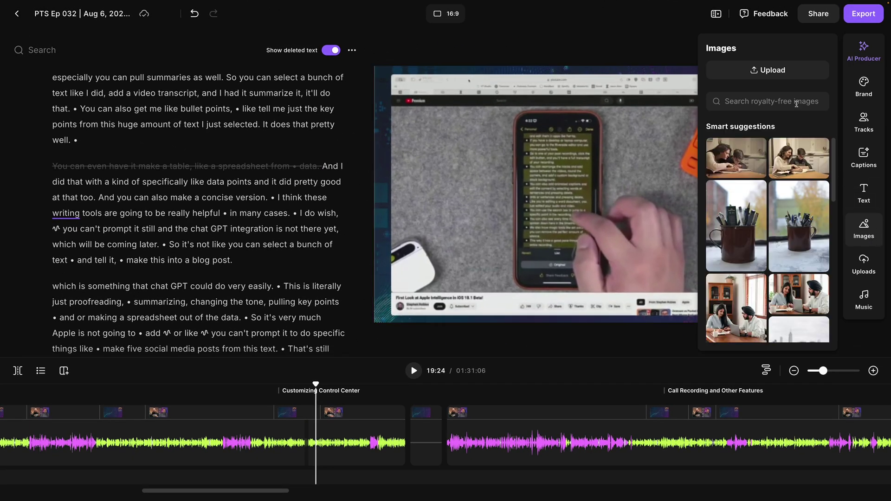
pyautogui.click(797, 103)
pyautogui.write('ipad')
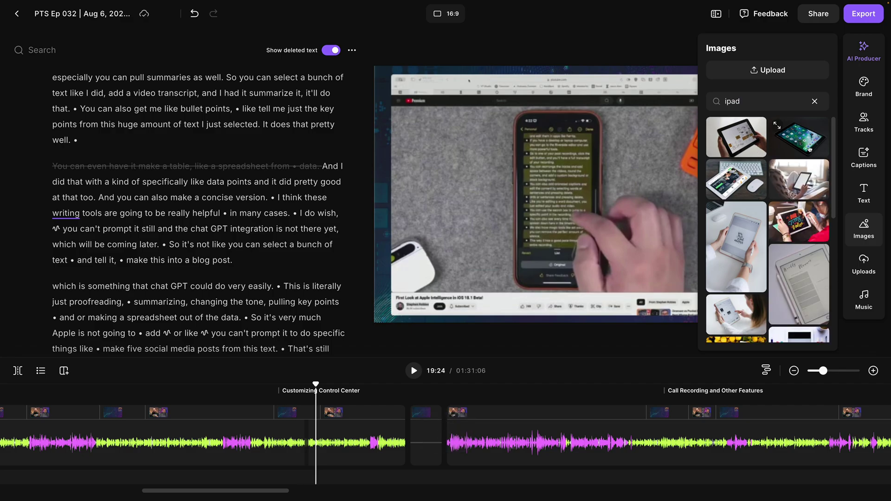
pyautogui.click(808, 148)
pyautogui.click(564, 95)
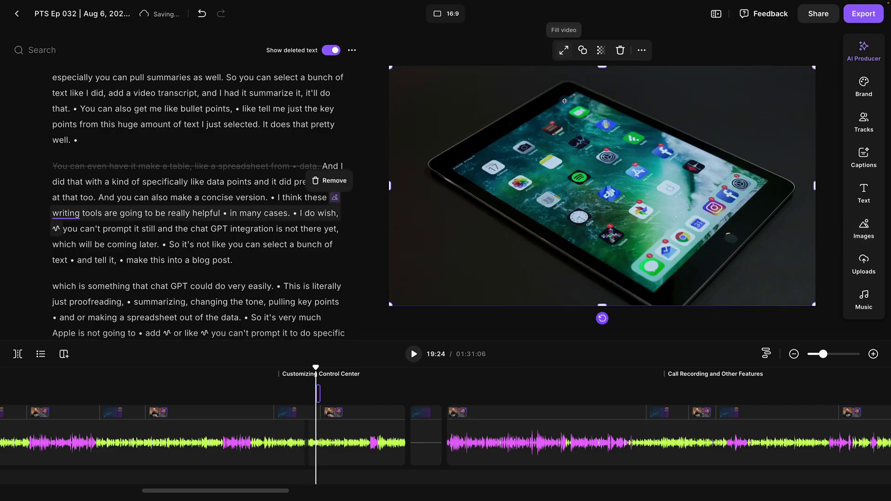
# - Add a smart-styled text overlay of the spoken line
pyautogui.click(864, 193)
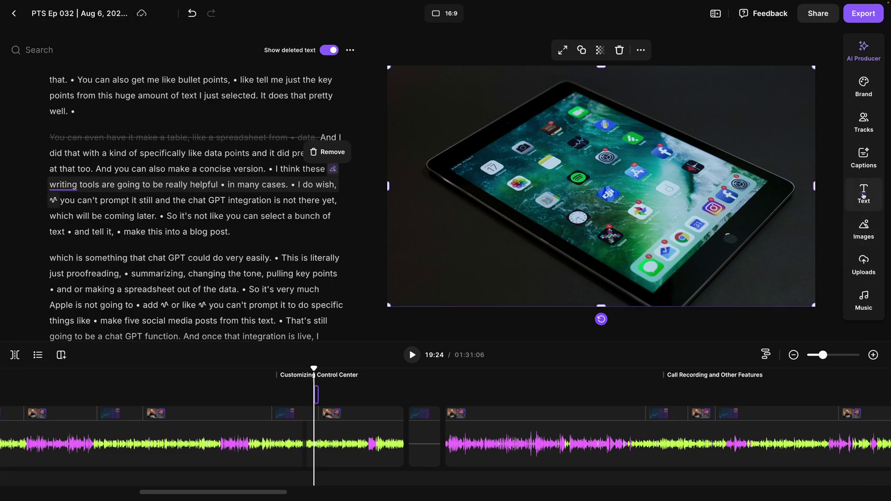
pyautogui.click(698, 333)
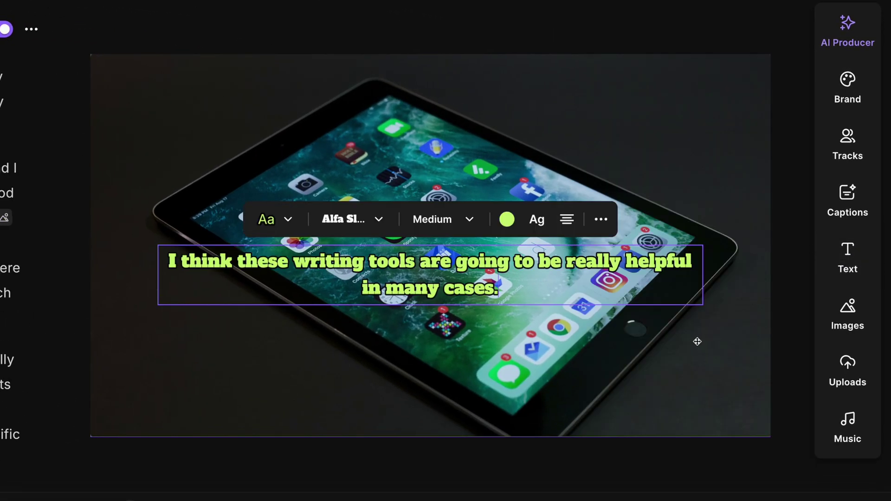
pyautogui.click(459, 339)
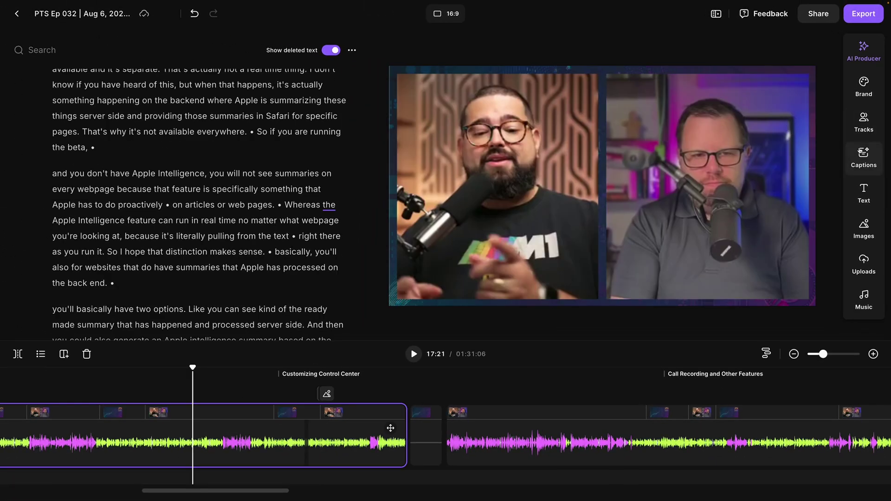
# - Select the caption and review its style presets, font, text-effect and size options
pyautogui.click(863, 154)
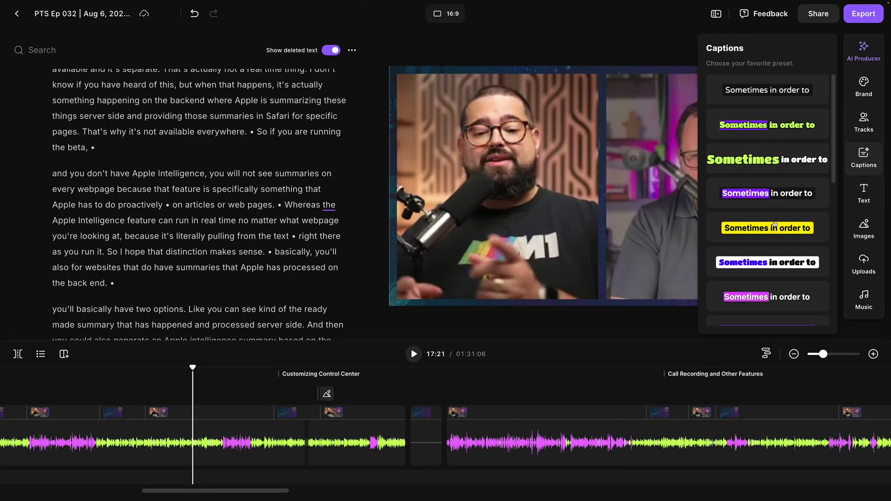
pyautogui.scroll(-3, 775, 224)
pyautogui.click(549, 292)
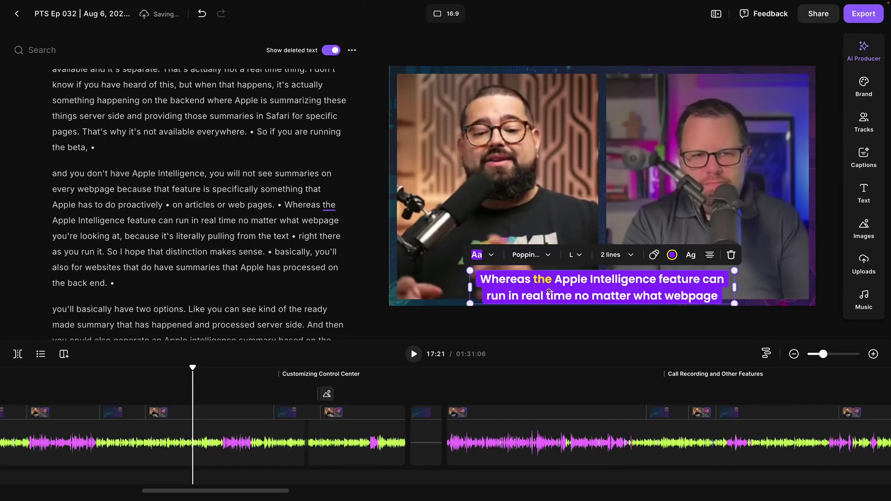
pyautogui.click(528, 256)
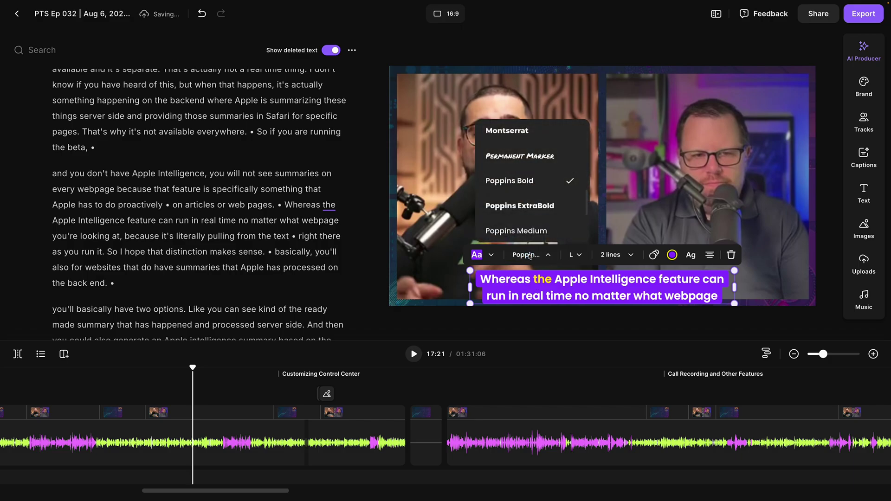
pyautogui.click(493, 258)
pyautogui.click(493, 258)
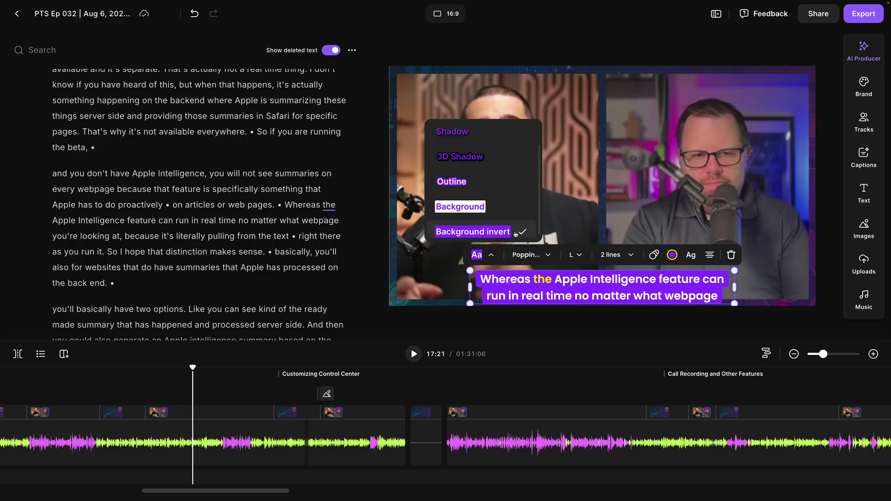
pyautogui.click(578, 255)
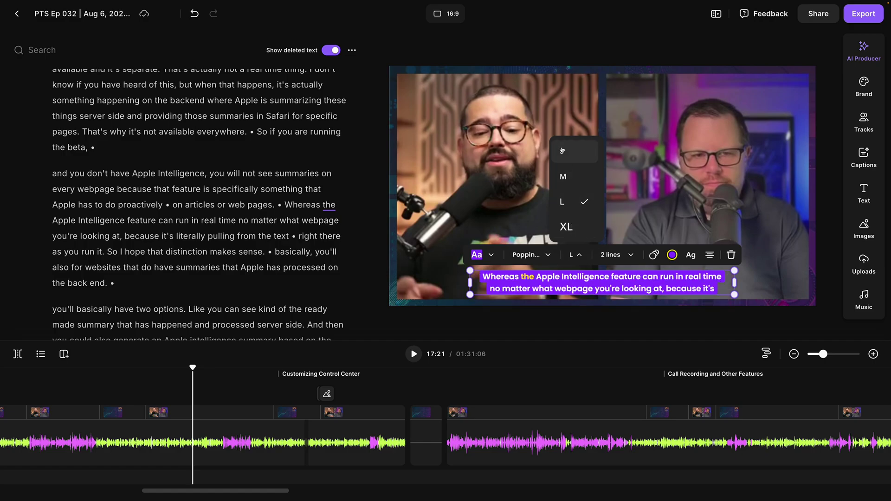
pyautogui.click(622, 255)
# - Set captions to 1 line with the Boxed animation and a dark blue highlight
pyautogui.click(627, 256)
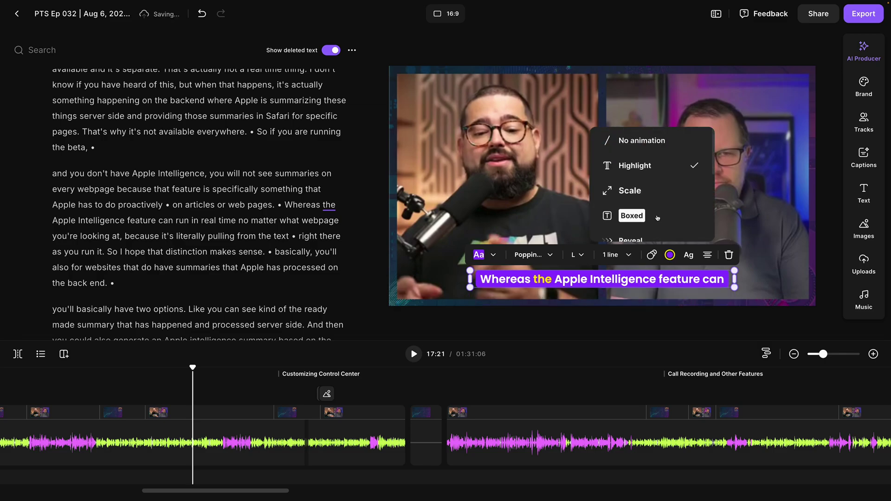
pyautogui.scroll(-2, 647, 172)
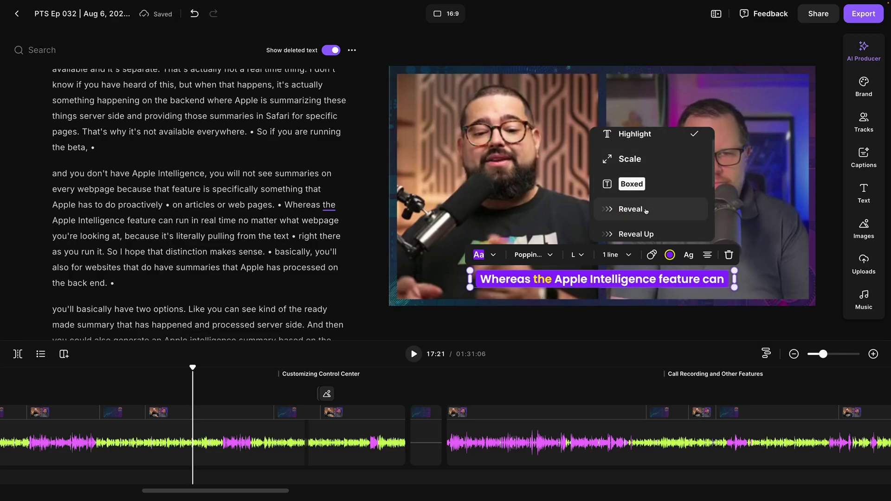
pyautogui.click(632, 184)
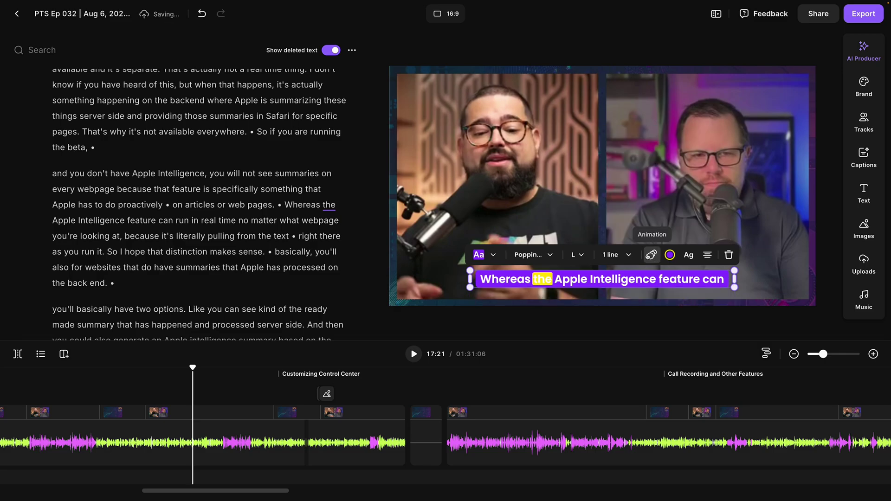
pyautogui.click(670, 258)
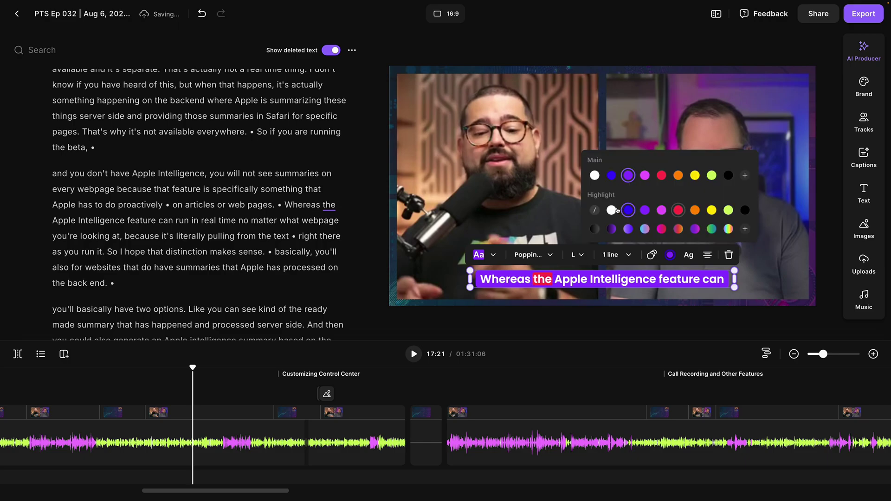
pyautogui.click(671, 256)
pyautogui.click(725, 252)
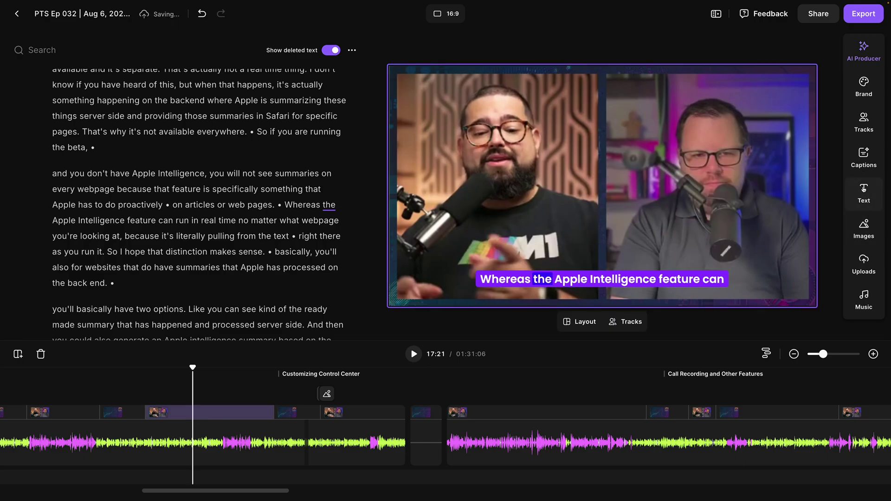
# - Preview Fast pace in AI Producer, then apply Smooth speech to remove filler words
pyautogui.click(864, 50)
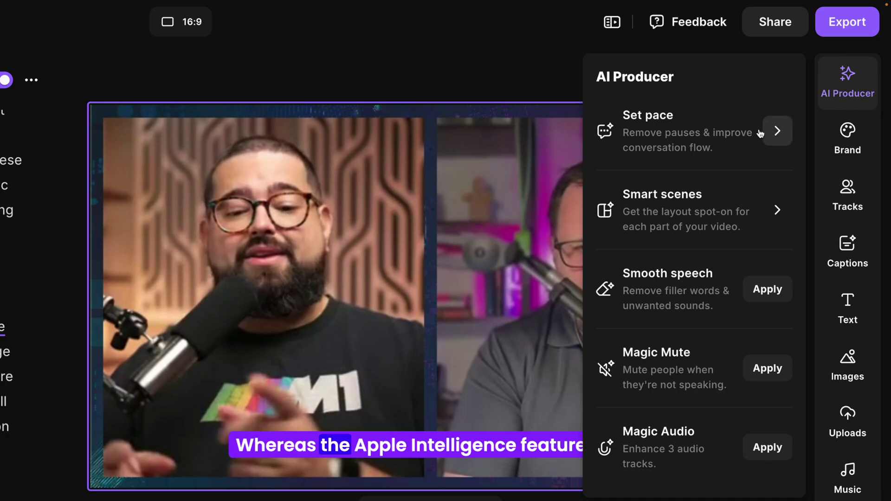
pyautogui.click(761, 133)
pyautogui.click(743, 204)
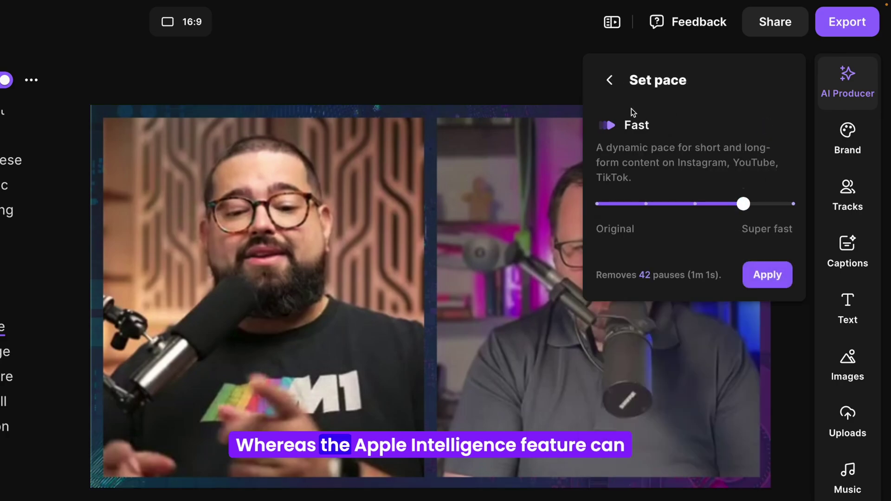
pyautogui.click(767, 275)
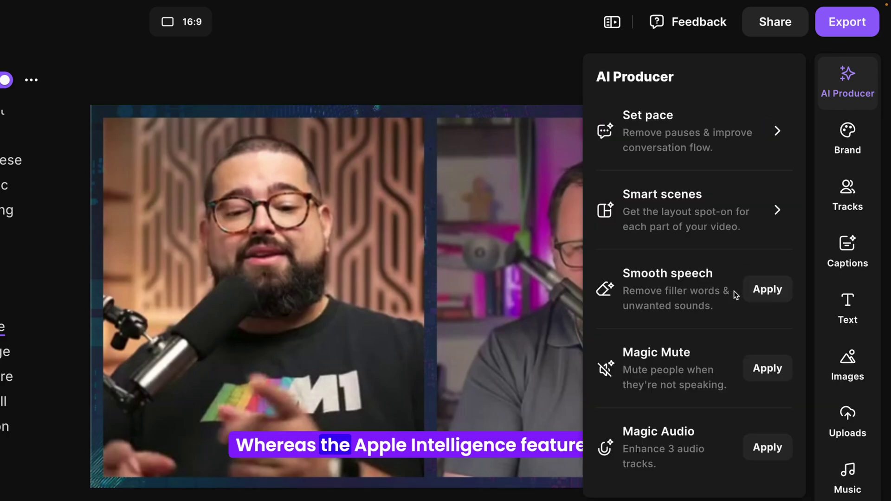
pyautogui.click(769, 289)
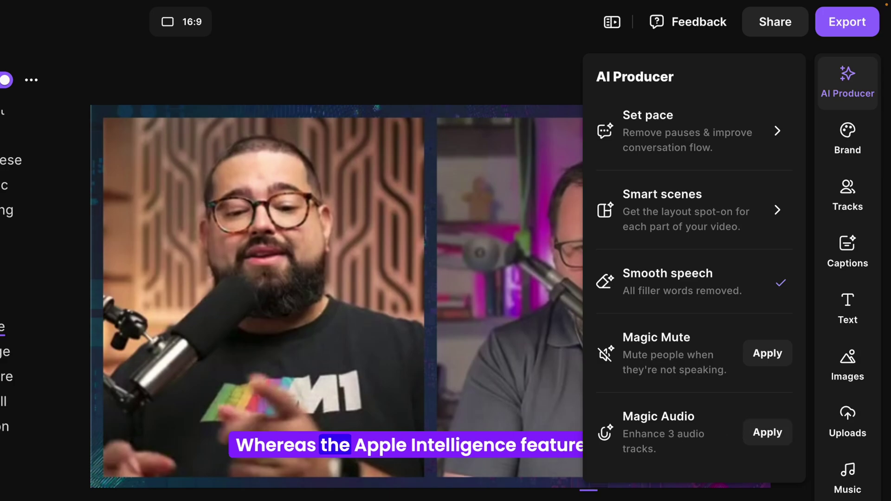
pyautogui.press('Escape')
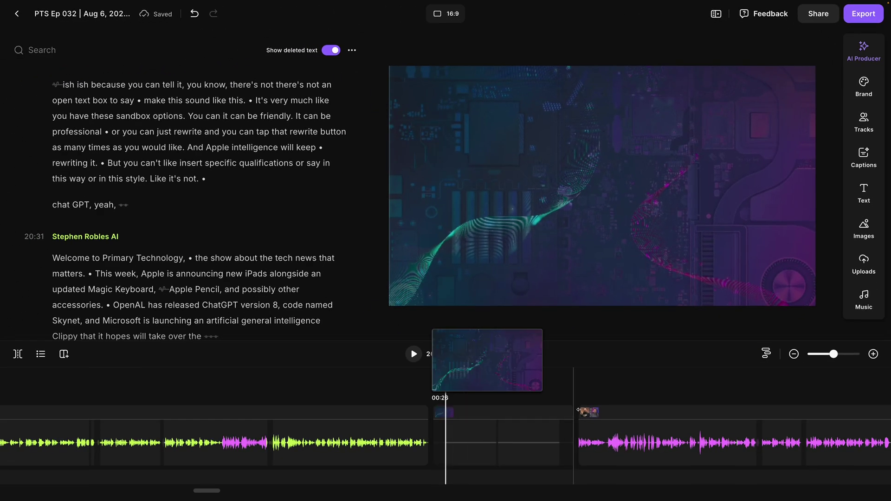
# - Play the AI-voiced intro with sound muted, then jump back to 'Welcome' at 20:31
pyautogui.click(413, 354)
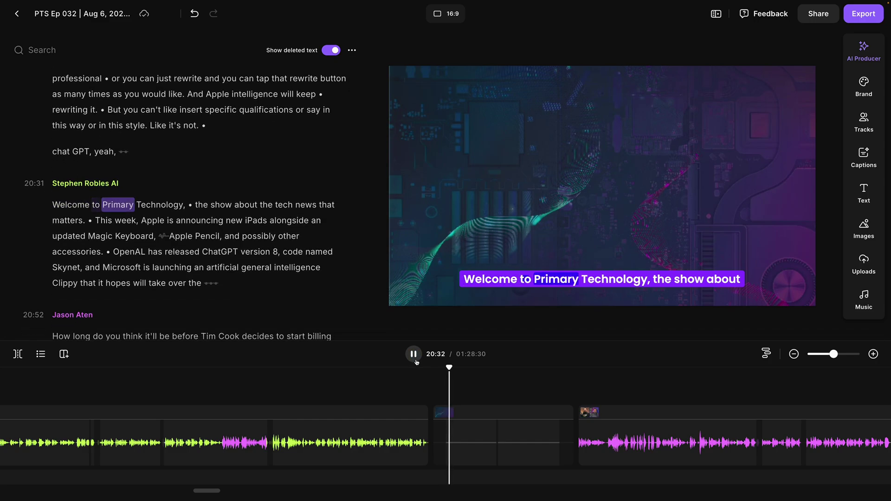
pyautogui.press('XF86AudioMute')
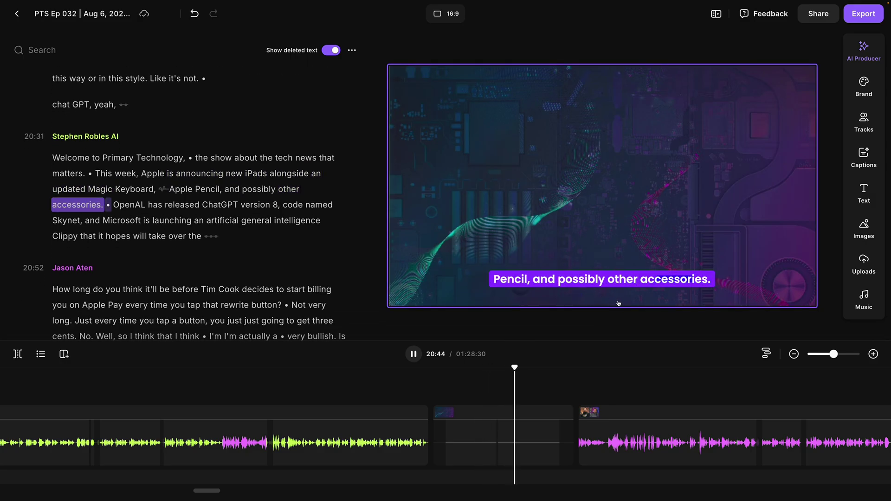
pyautogui.click(71, 158)
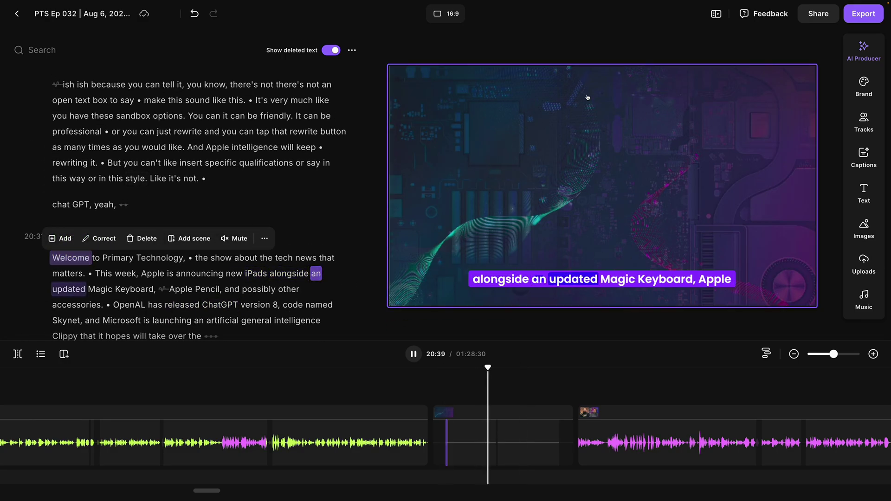
# - Add the uploaded RTMP Livestream image at 20:31, fill the frame, and play it back
pyautogui.click(860, 237)
pyautogui.click(864, 264)
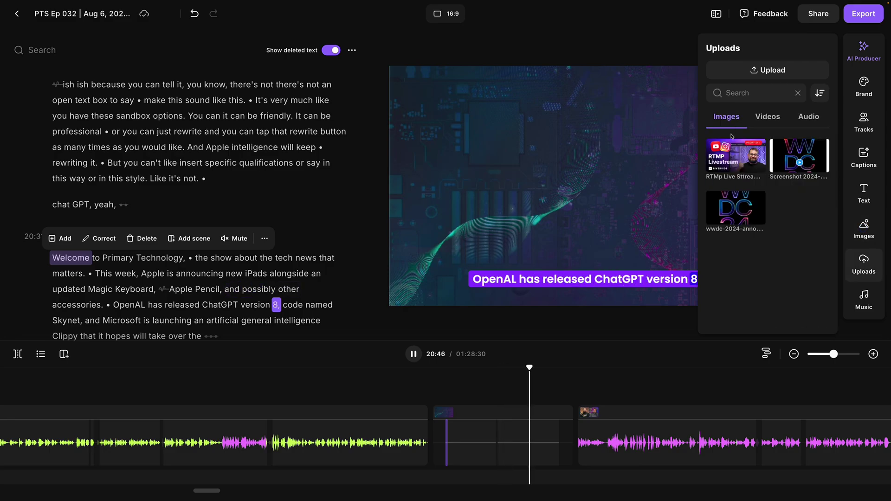
pyautogui.click(730, 163)
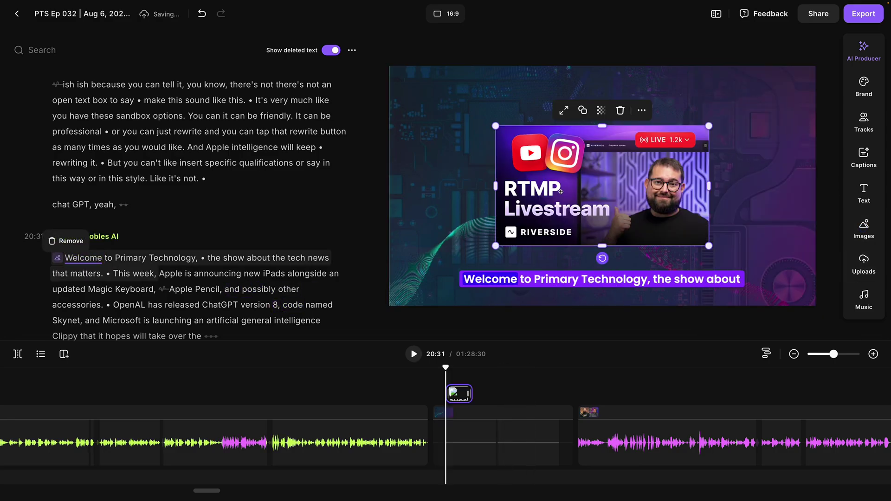
pyautogui.click(562, 110)
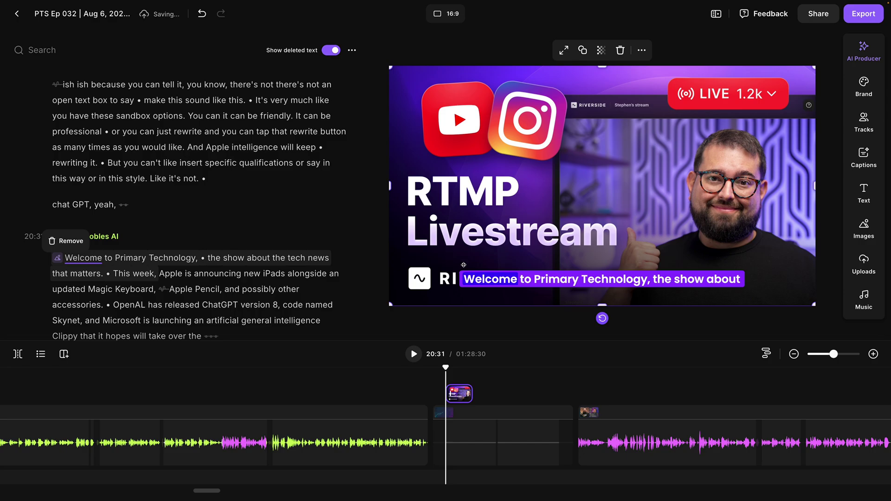
pyautogui.click(414, 354)
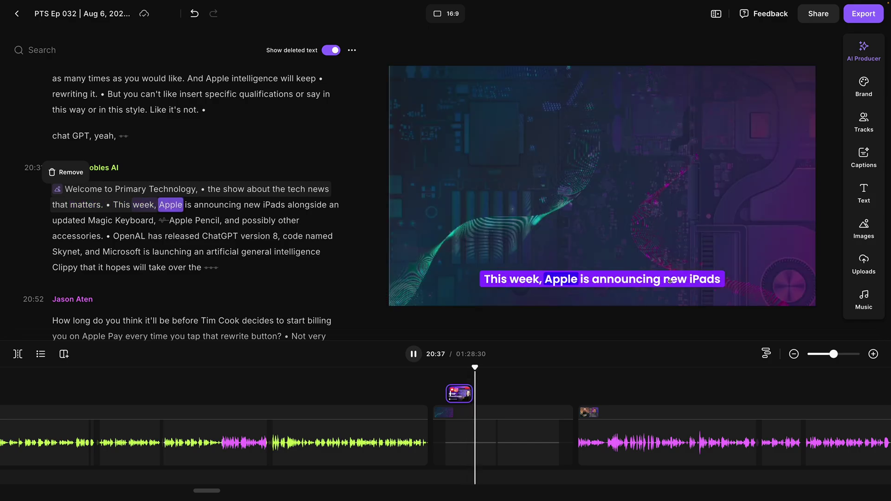
# - Pause at 20:39, then open AI Voice text-to-speech from the Riverside Platform dashboard
pyautogui.click(69, 440)
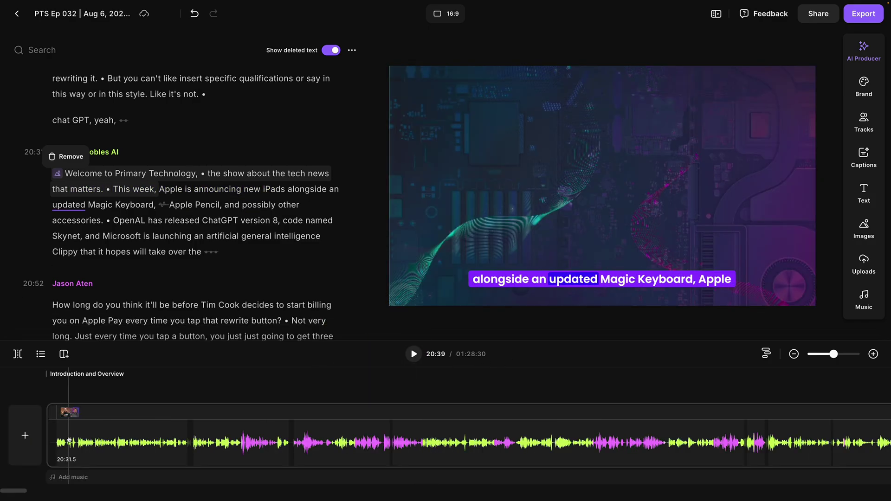
pyautogui.click(24, 437)
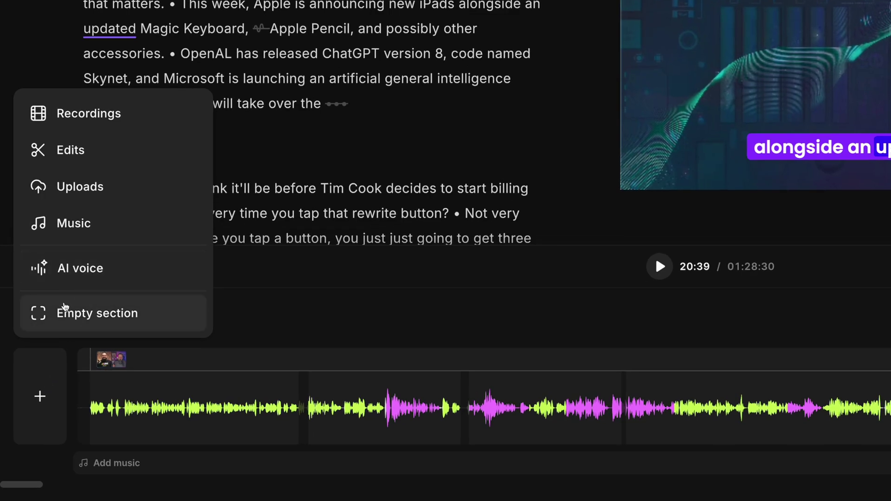
pyautogui.click(69, 380)
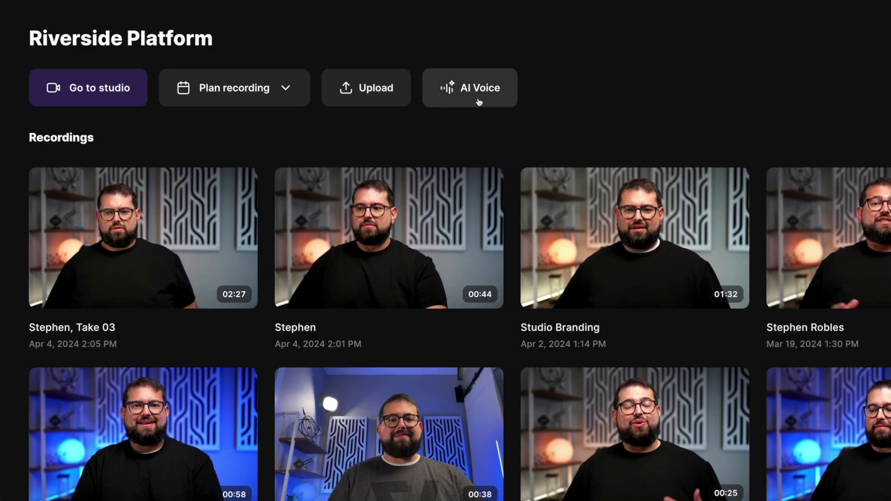
pyautogui.click(472, 103)
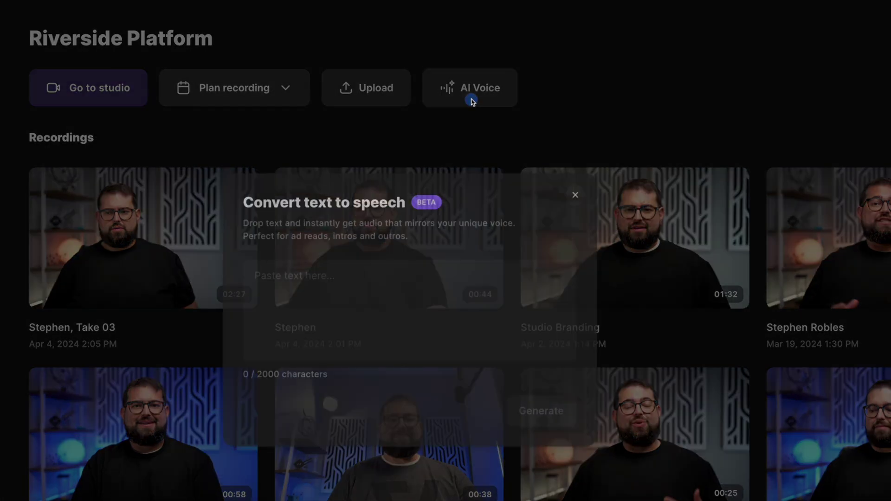